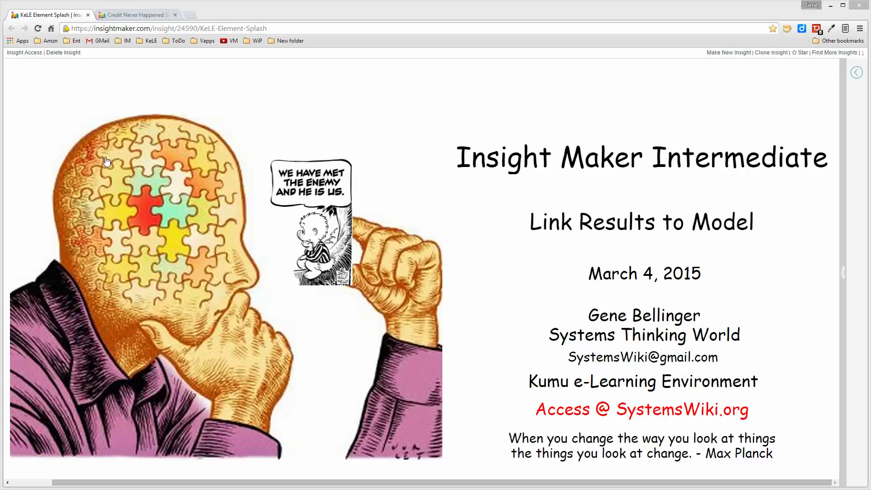
# Switch from the KeLE Element Splash page to the Credit Never Happened Simulation model tab
pyautogui.click(137, 17)
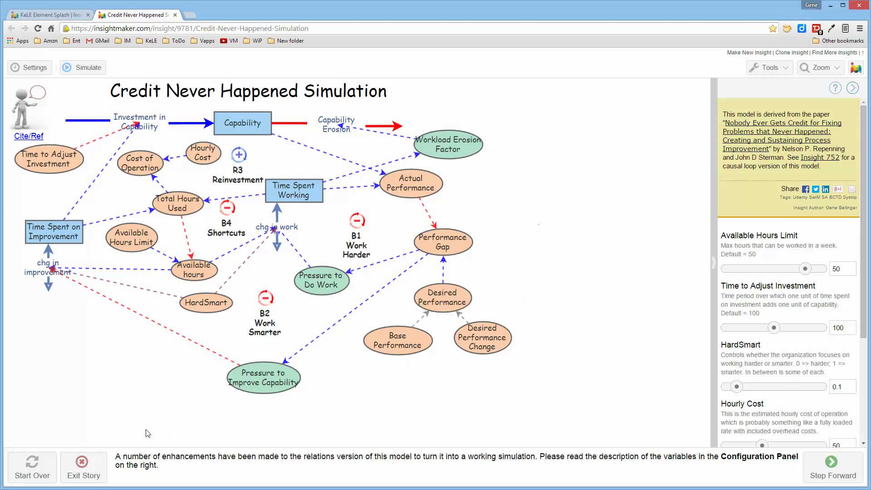
# Restart the Credit Never Happened story with Start Over
pyautogui.click(50, 465)
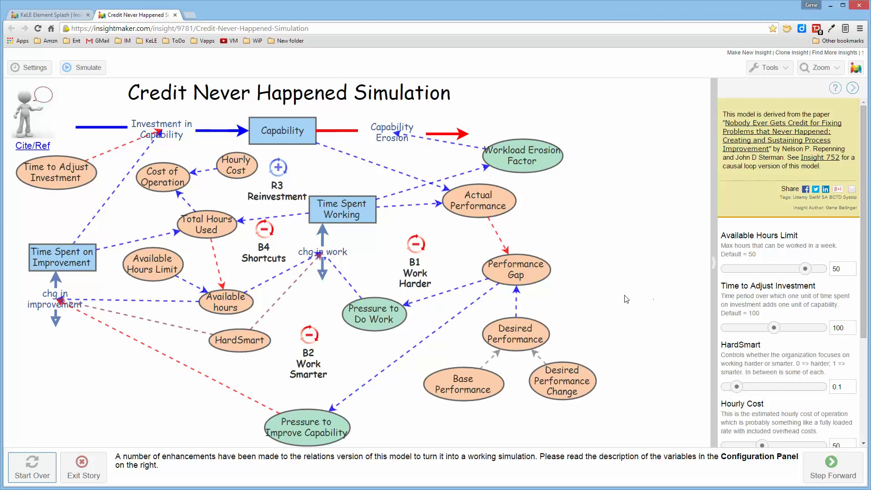
# Advance the story past the baseline run to the HardSmart 0.1 run, widening its results chart
pyautogui.click(833, 467)
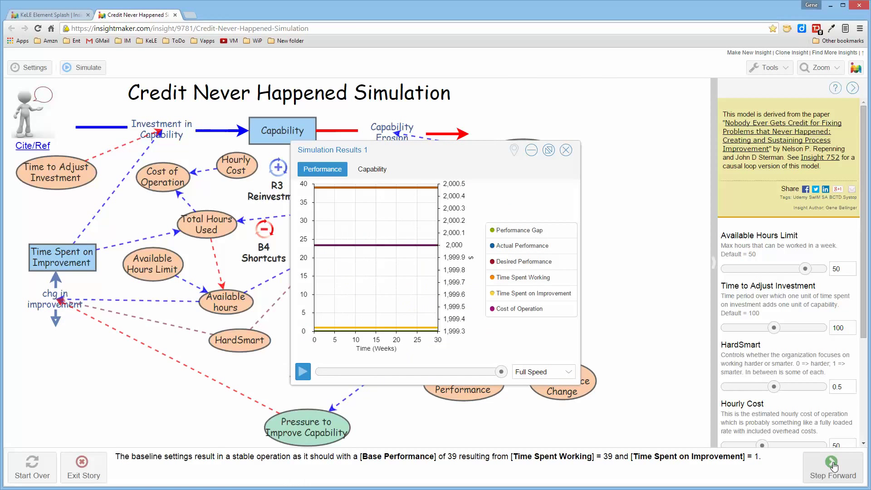
pyautogui.click(834, 466)
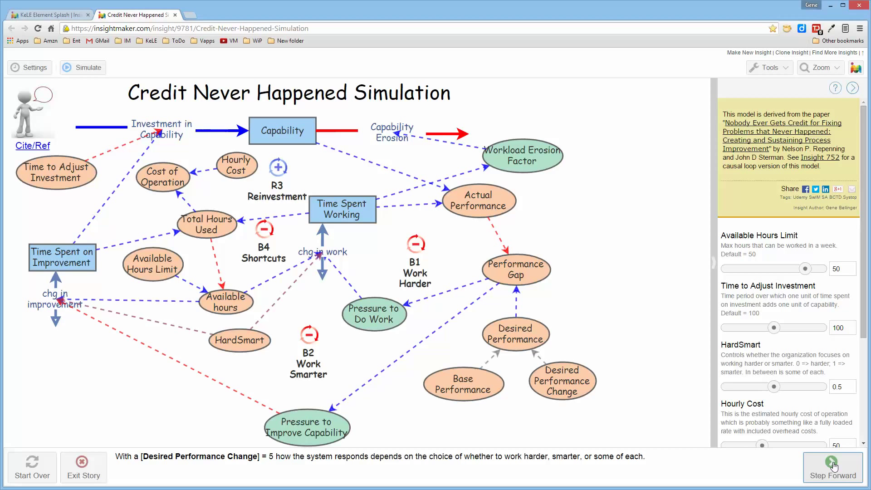
pyautogui.click(834, 466)
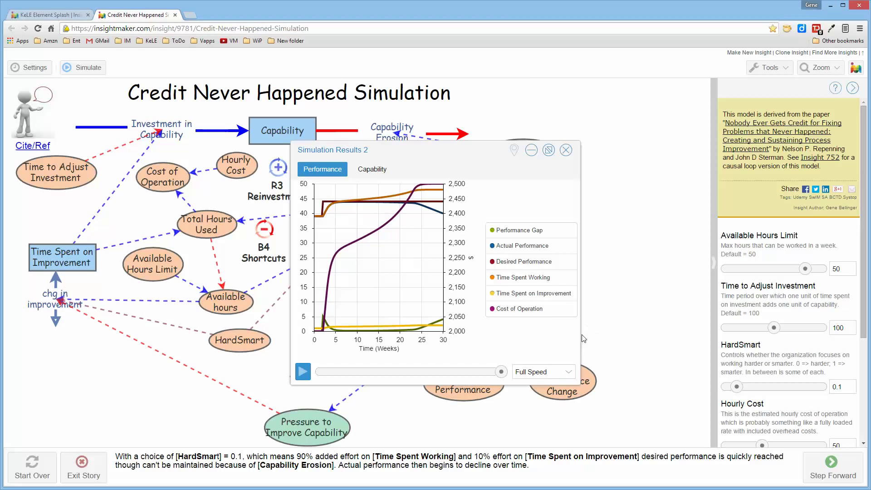
pyautogui.moveTo(579, 334); pyautogui.dragTo(651, 335)
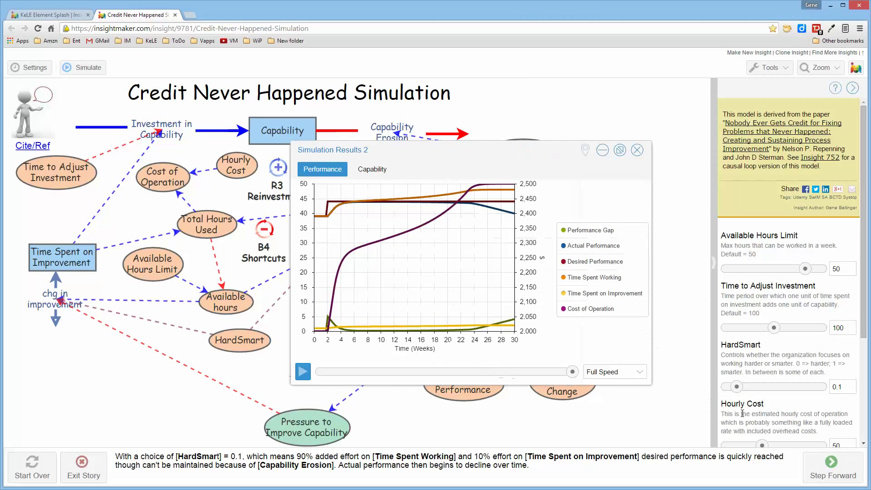
# Step on to the HardSmart 0.9 and 0.5 runs, then close Simulation Results 4
pyautogui.click(834, 465)
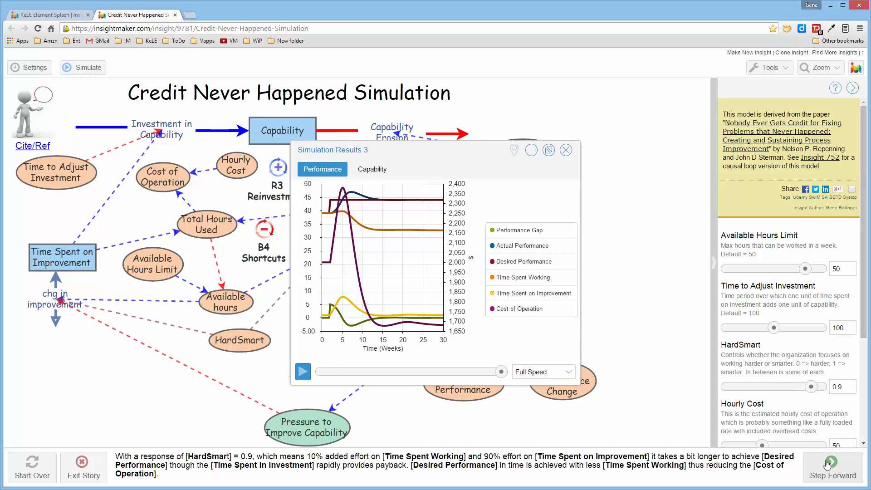
pyautogui.click(831, 464)
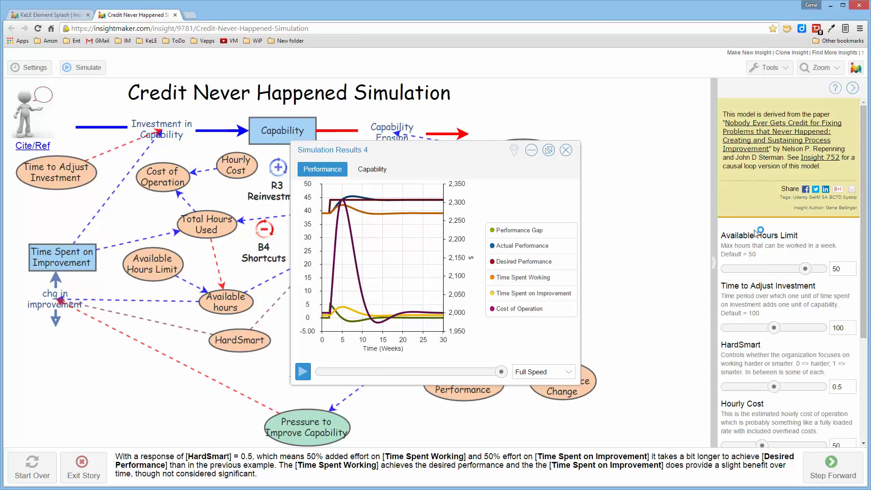
pyautogui.click(566, 151)
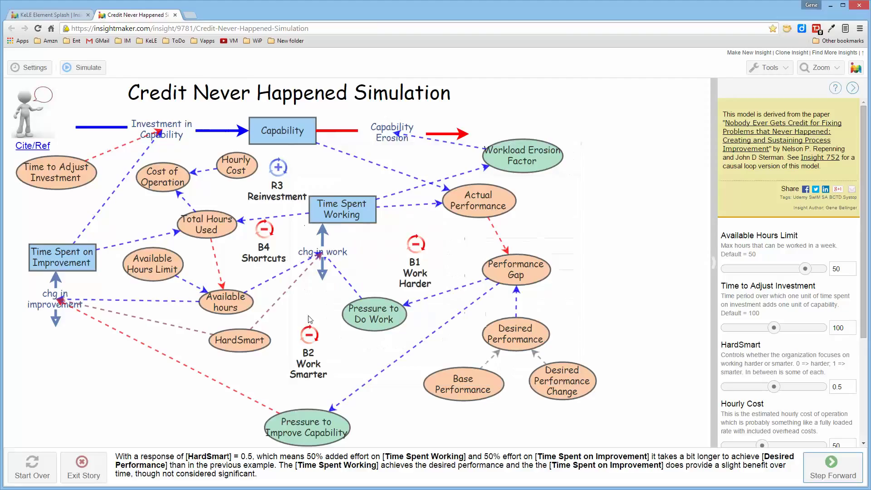
# Exit the story, set Desired Performance Change to 5, and run the simulation
pyautogui.click(83, 461)
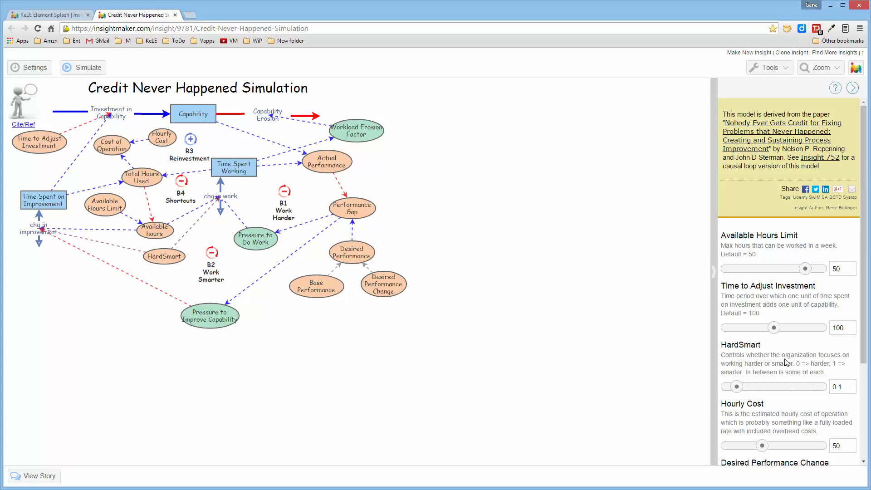
pyautogui.moveTo(862, 365); pyautogui.dragTo(865, 419)
pyautogui.doubleClick(844, 411)
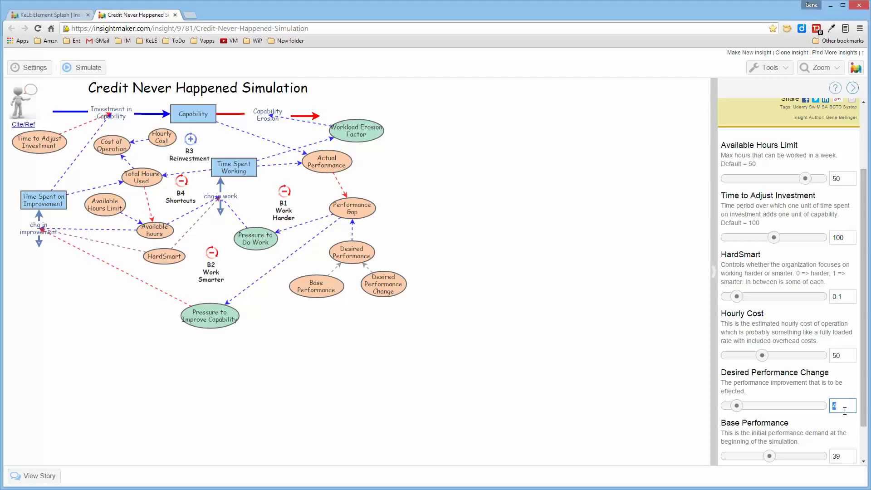
pyautogui.write('5')
pyautogui.click(90, 69)
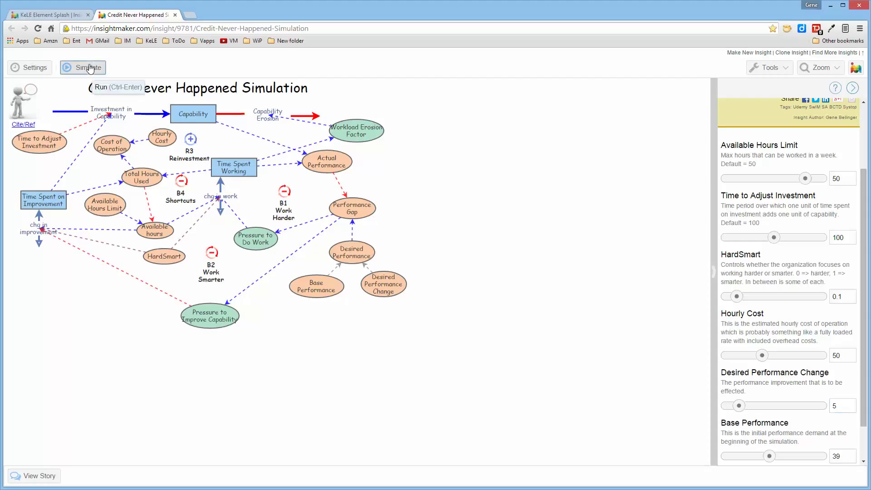
# Move Simulation Results 5 to the upper right and widen it
pyautogui.moveTo(460, 158); pyautogui.dragTo(576, 91)
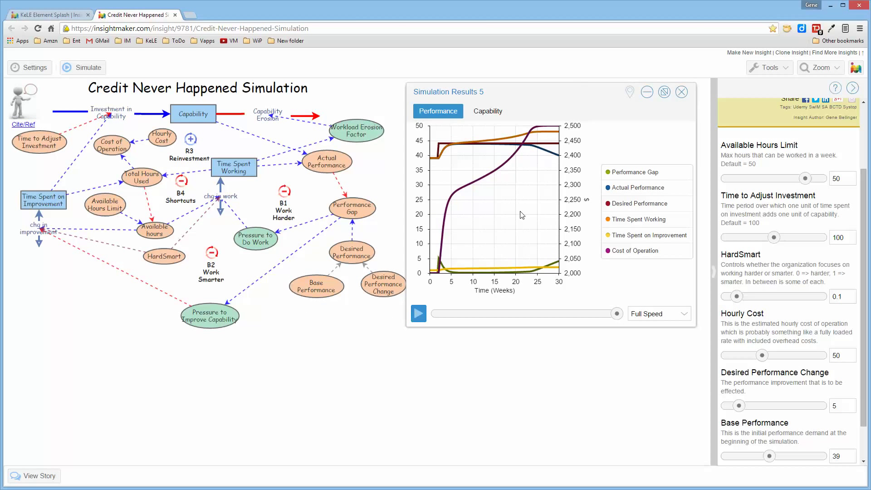
pyautogui.moveTo(695, 162); pyautogui.dragTo(769, 167)
pyautogui.moveTo(622, 92); pyautogui.dragTo(642, 94)
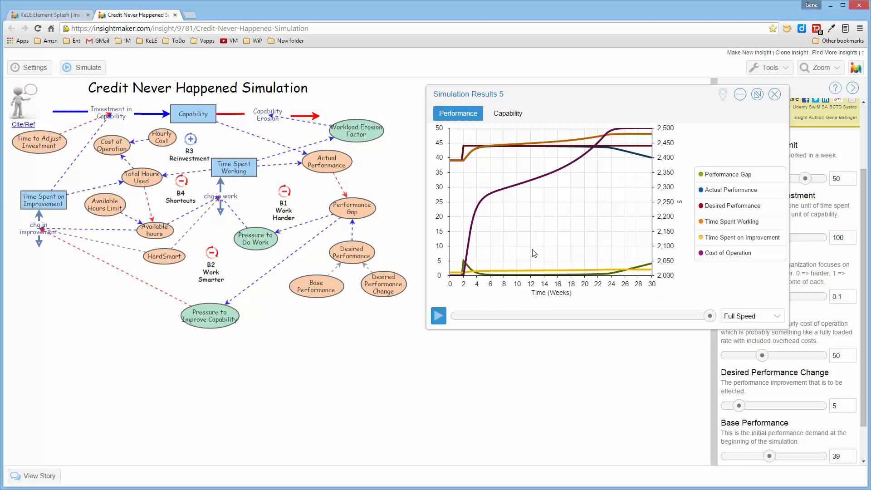
pyautogui.moveTo(535, 269)
pyautogui.moveTo(353, 208)
pyautogui.moveTo(332, 162)
pyautogui.moveTo(244, 167)
pyautogui.moveTo(202, 111)
pyautogui.moveTo(166, 136)
pyautogui.moveTo(109, 145)
pyautogui.moveTo(44, 200)
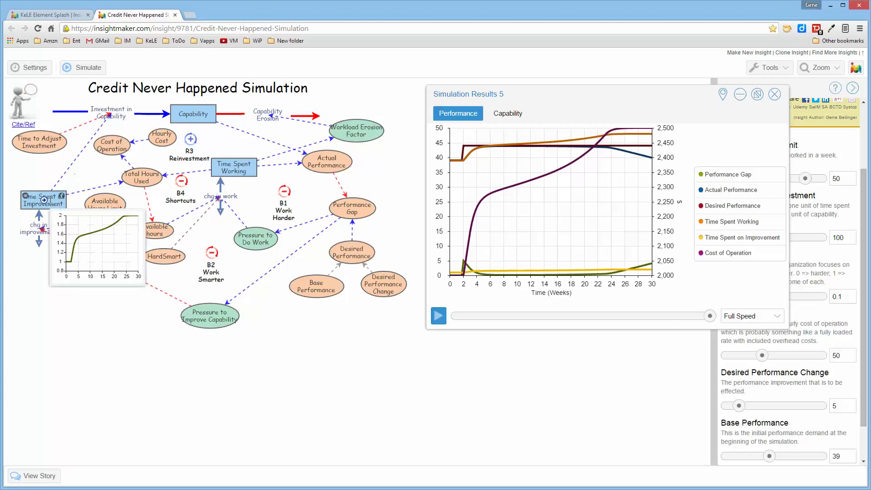
pyautogui.moveTo(593, 180)
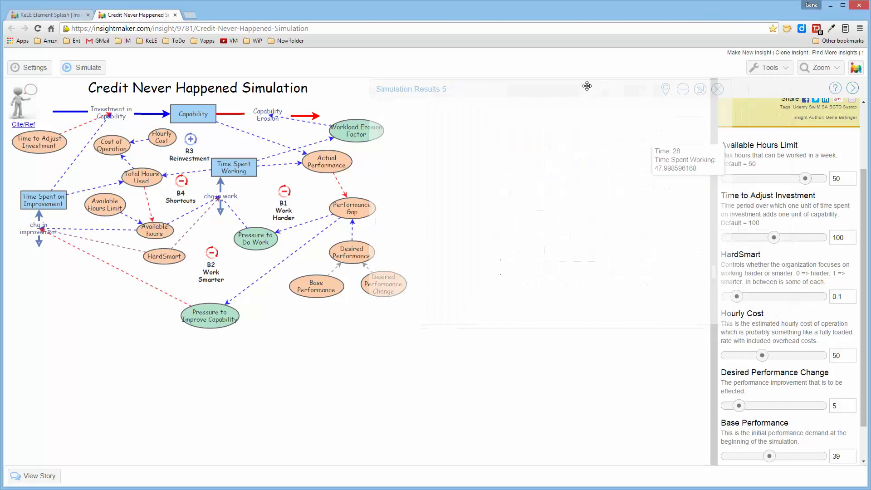
# Shift the results chart left, raise HardSmart to 0.9, and rerun the simulation
pyautogui.moveTo(643, 91); pyautogui.dragTo(578, 77)
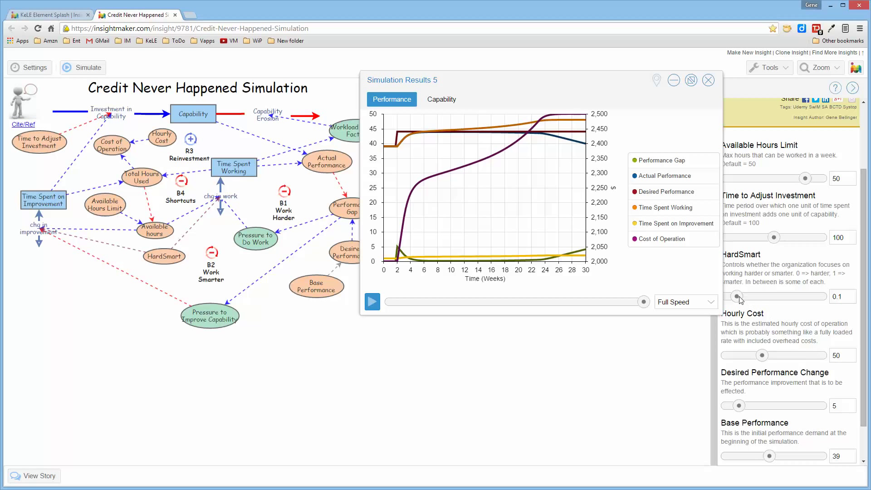
pyautogui.moveTo(742, 299); pyautogui.dragTo(818, 302)
pyautogui.click(94, 68)
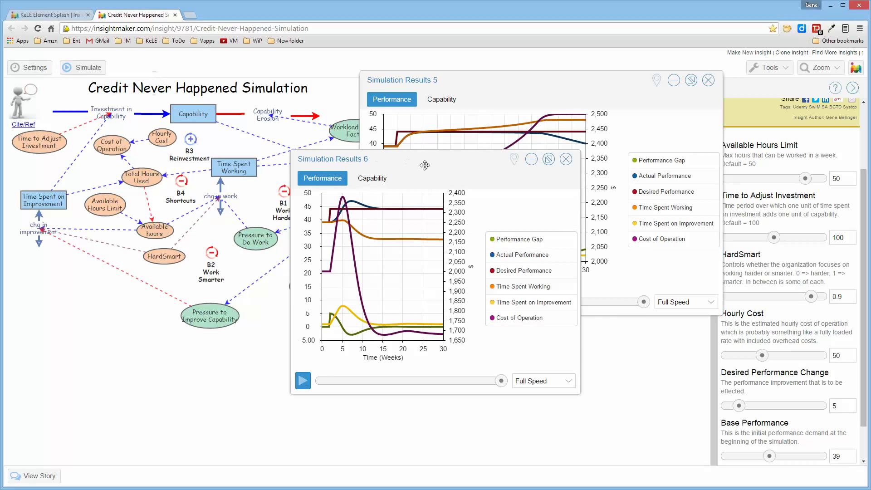
# Reposition and widen the Simulation Results 6 window
pyautogui.moveTo(425, 164); pyautogui.dragTo(497, 201)
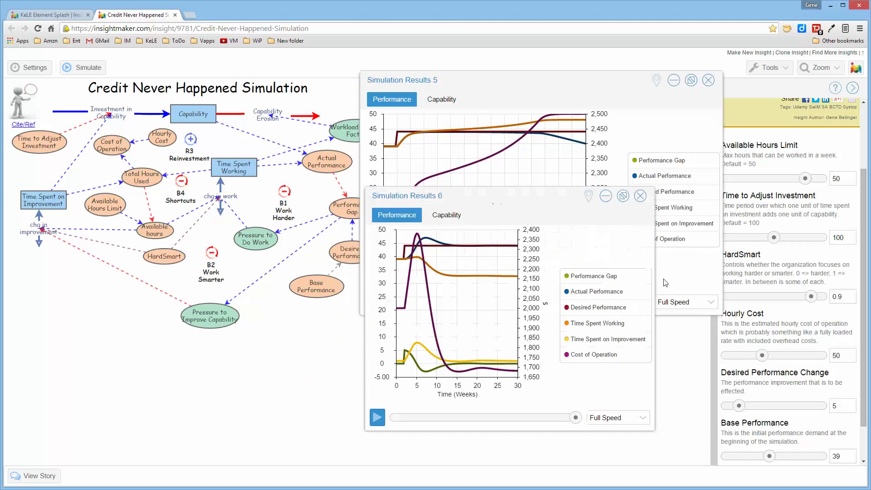
pyautogui.moveTo(655, 268); pyautogui.dragTo(746, 268)
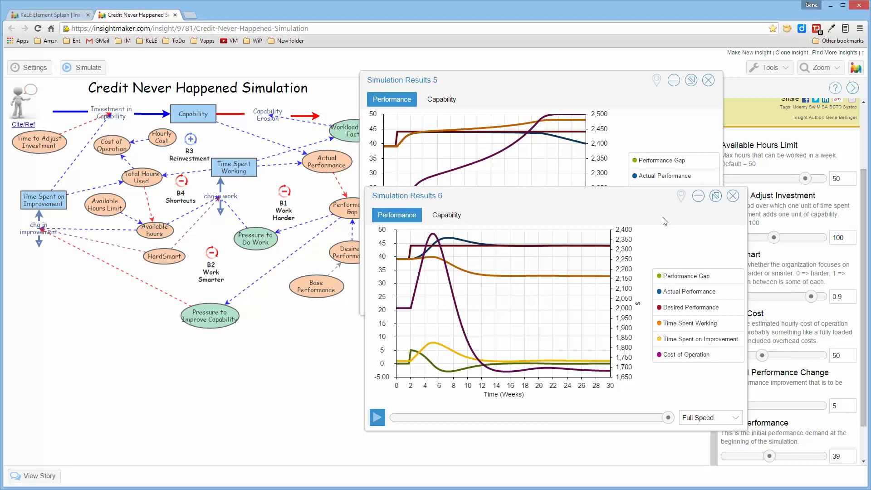
pyautogui.moveTo(628, 197); pyautogui.dragTo(681, 223)
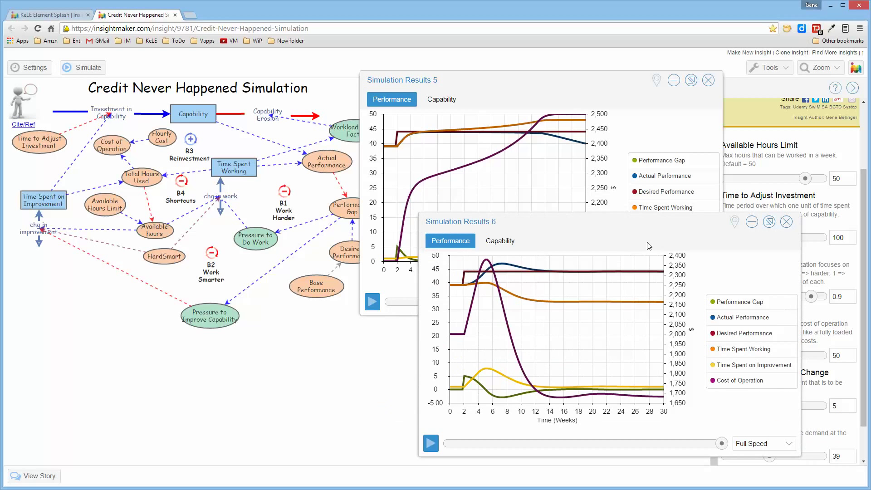
pyautogui.moveTo(619, 215); pyautogui.dragTo(597, 202)
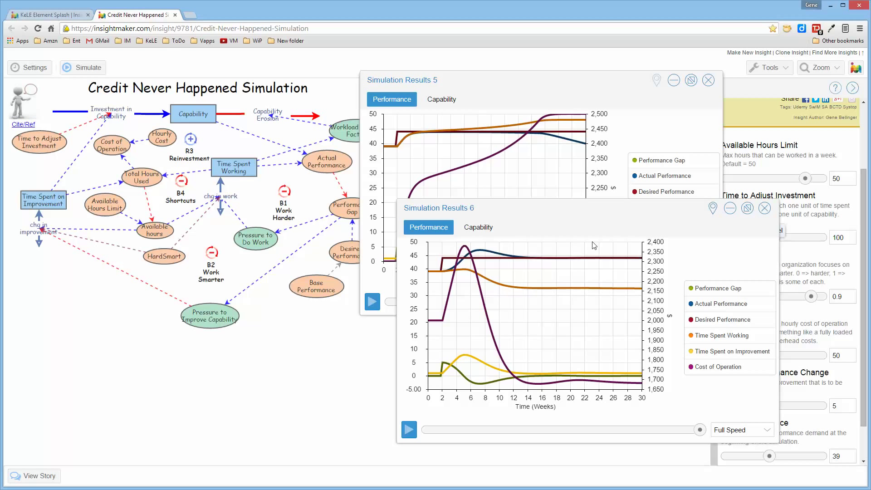
# Check the diagram nodes' tooltip graphs, then pin Simulation Results 6 to link it to the model
pyautogui.moveTo(254, 238)
pyautogui.moveTo(168, 257)
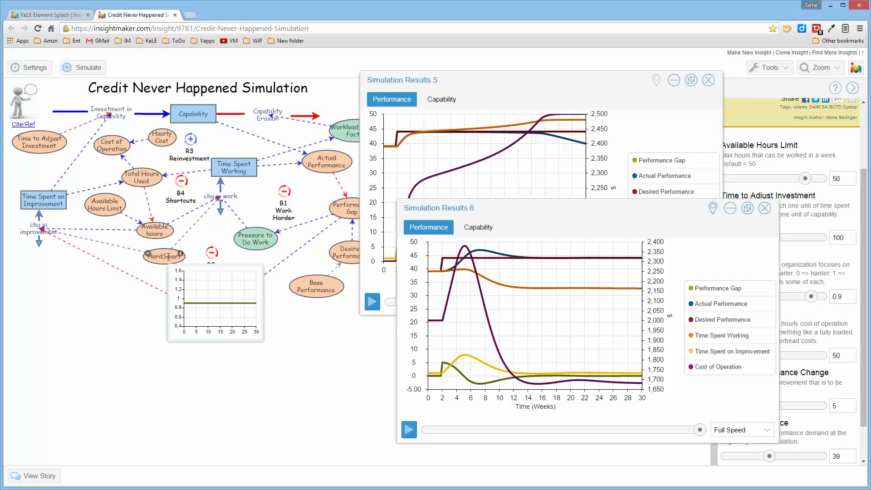
pyautogui.moveTo(156, 229)
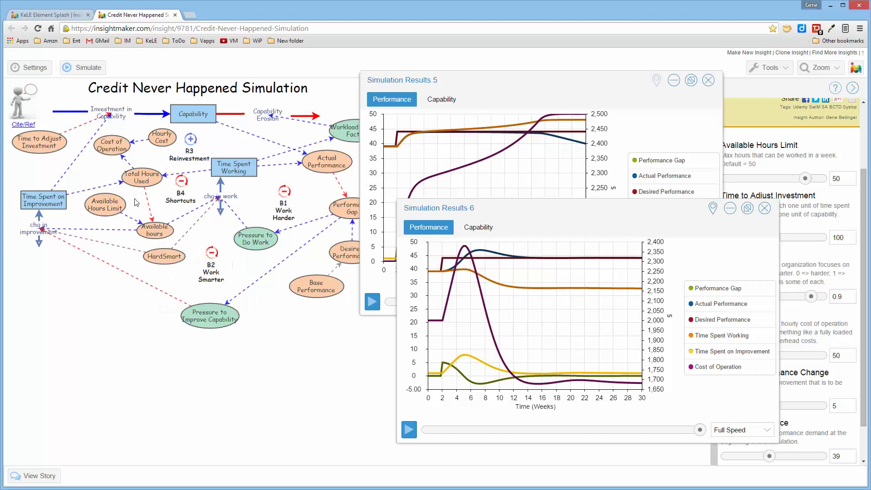
pyautogui.moveTo(148, 178)
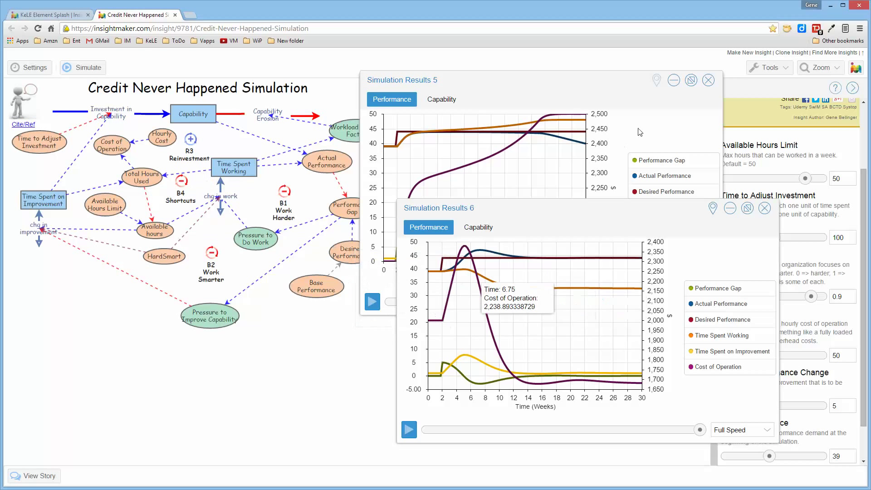
pyautogui.click(657, 81)
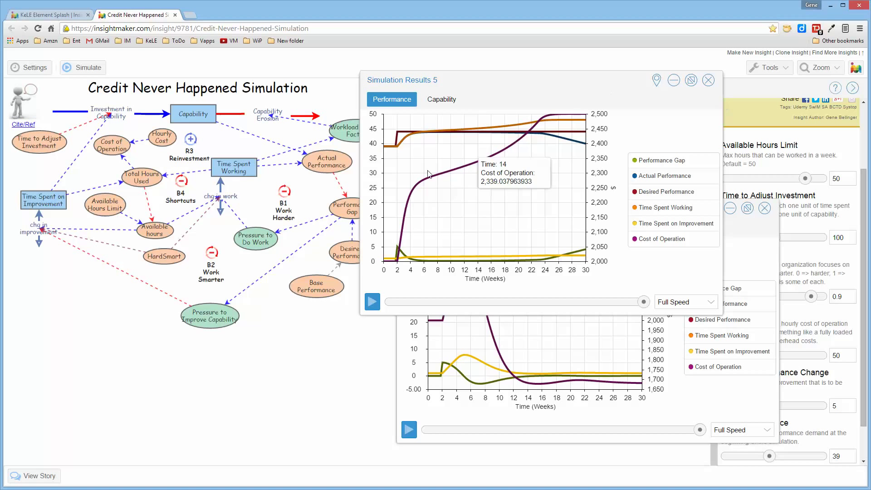
pyautogui.moveTo(143, 176)
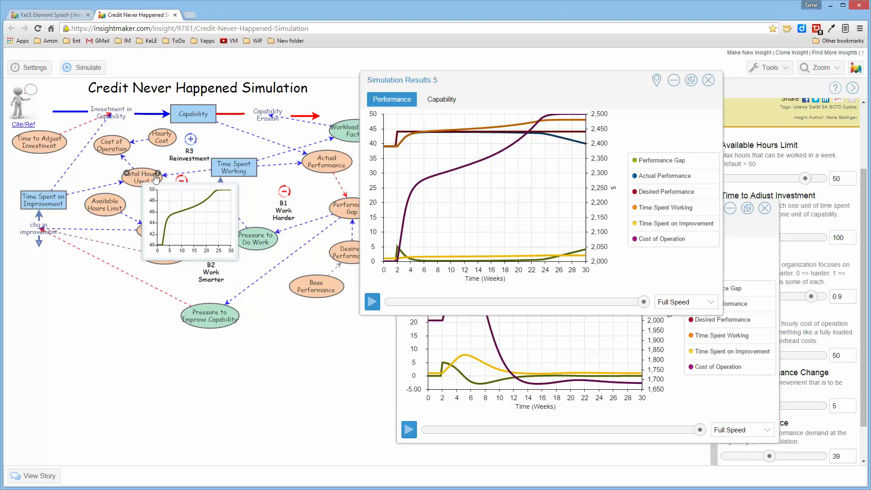
pyautogui.click(708, 412)
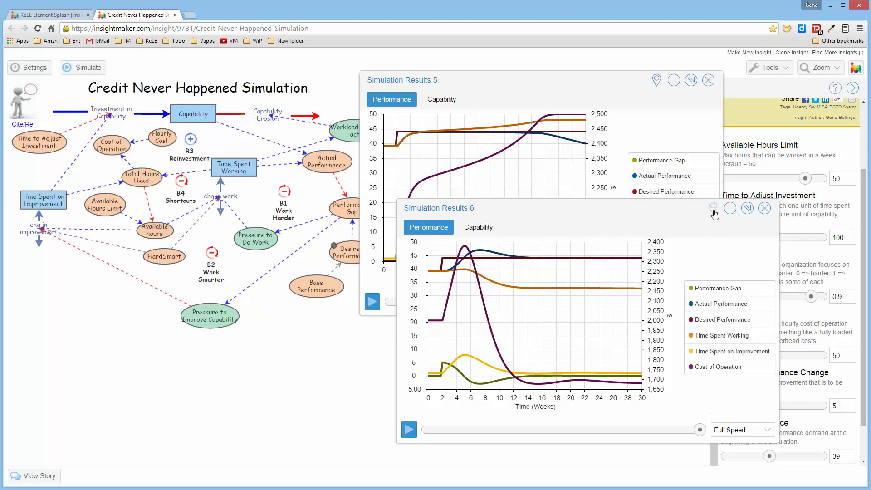
pyautogui.click(713, 207)
pyautogui.moveTo(647, 209); pyautogui.dragTo(644, 208)
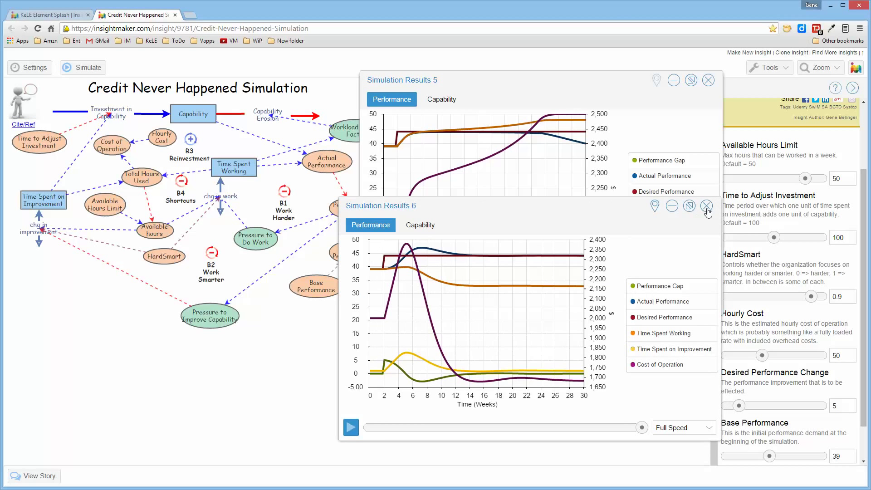
# Close Simulation Results 6, move Results 5 lower, and drop HardSmart from 0.9 to 0.25
pyautogui.click(706, 207)
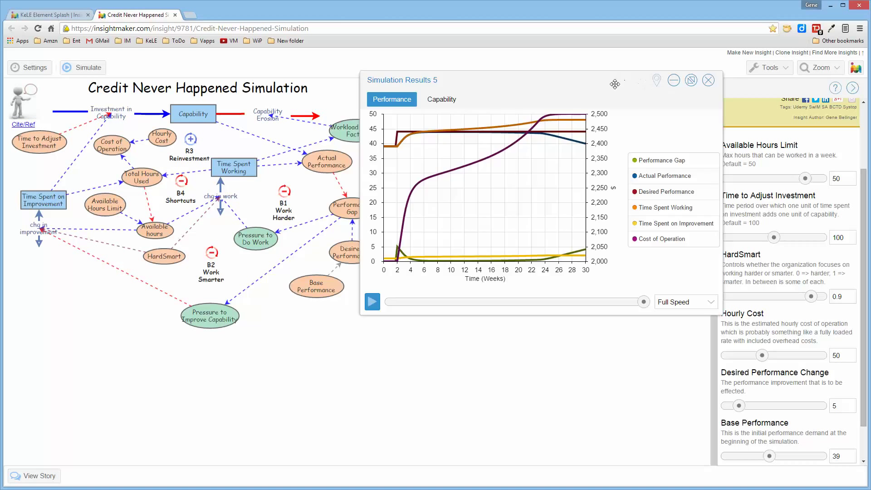
pyautogui.moveTo(615, 84); pyautogui.dragTo(559, 158)
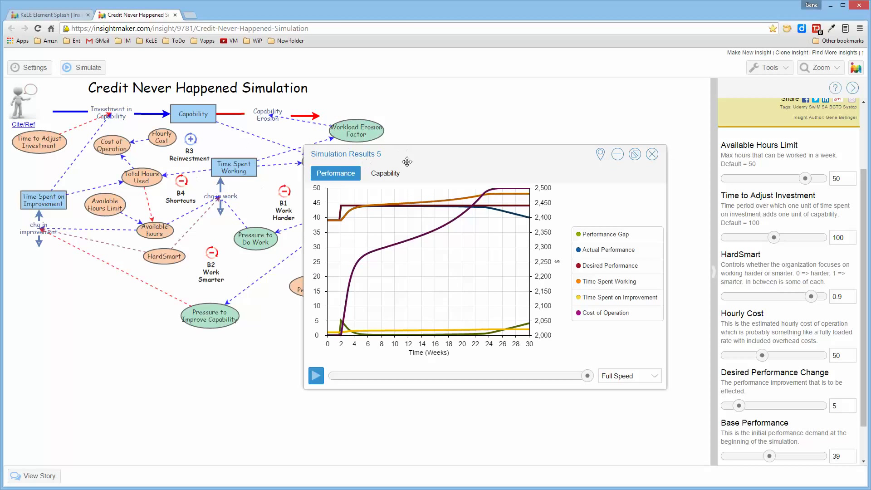
pyautogui.moveTo(432, 150); pyautogui.dragTo(432, 162)
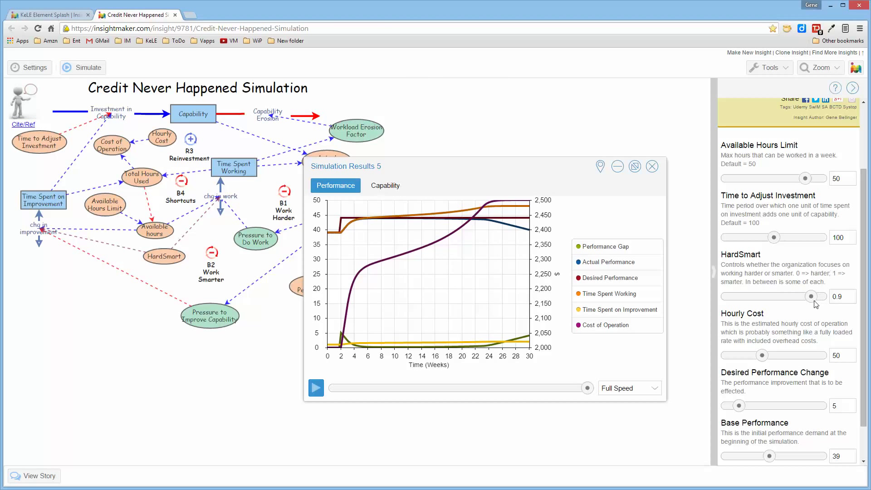
pyautogui.moveTo(812, 297); pyautogui.dragTo(764, 303)
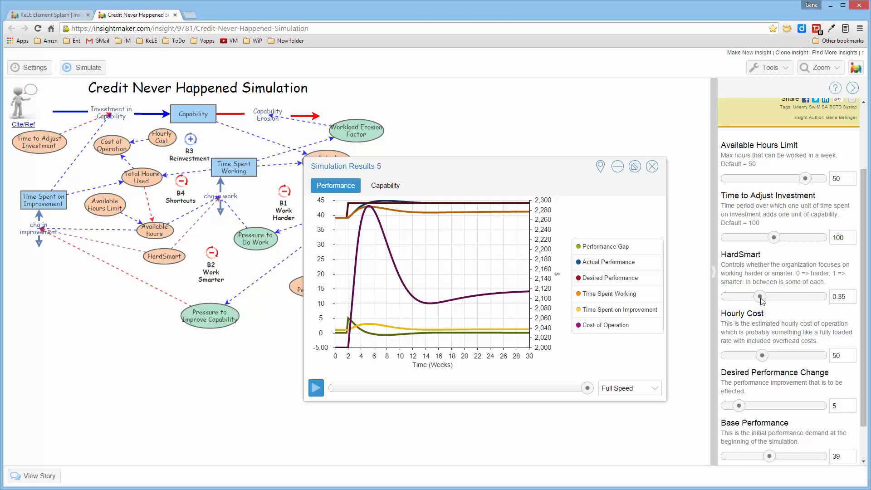
pyautogui.moveTo(762, 301)
pyautogui.mouseDown()
pyautogui.moveTo(744, 301)
pyautogui.moveTo(761, 303)
pyautogui.mouseUp()
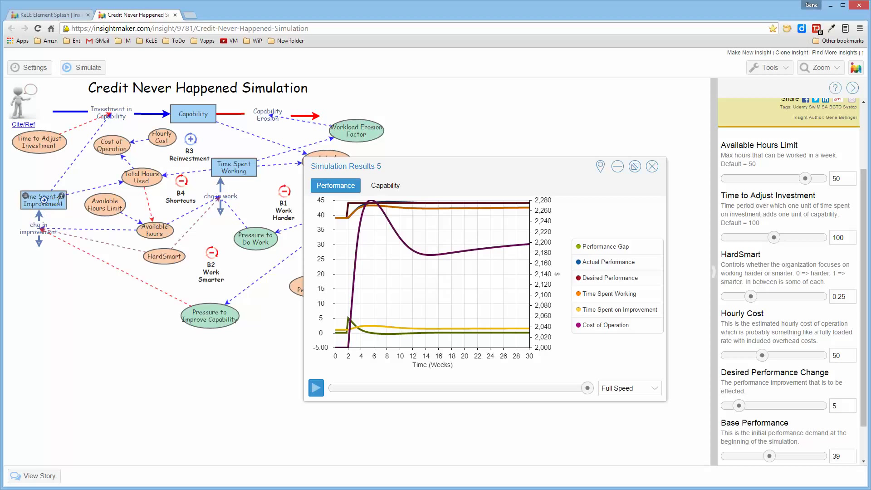
# Shift Simulation Results 5 up and right, then inspect the Performance Gap and Desired Performance node graphs
pyautogui.moveTo(44, 200)
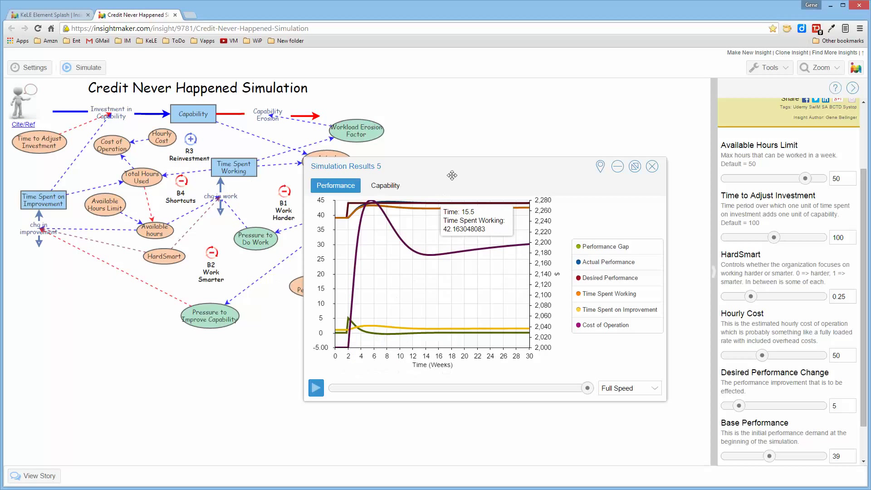
pyautogui.moveTo(469, 169); pyautogui.dragTo(541, 152)
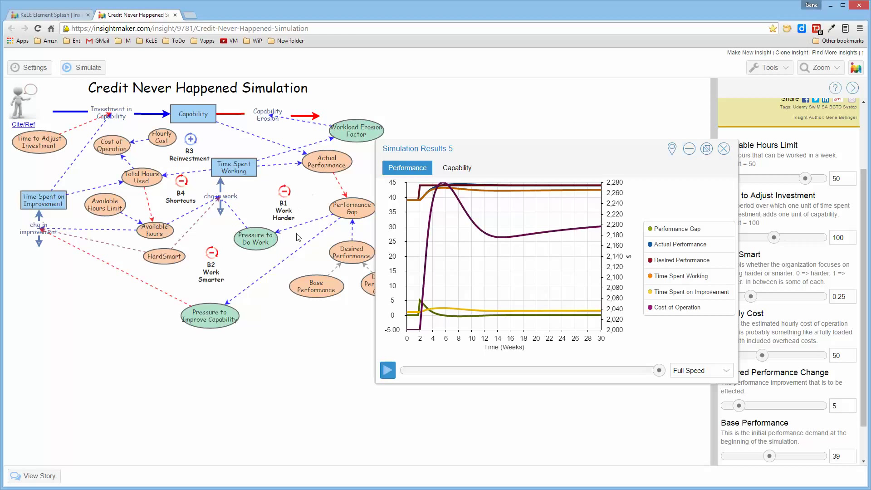
pyautogui.moveTo(438, 239)
pyautogui.moveTo(323, 160)
pyautogui.moveTo(235, 166)
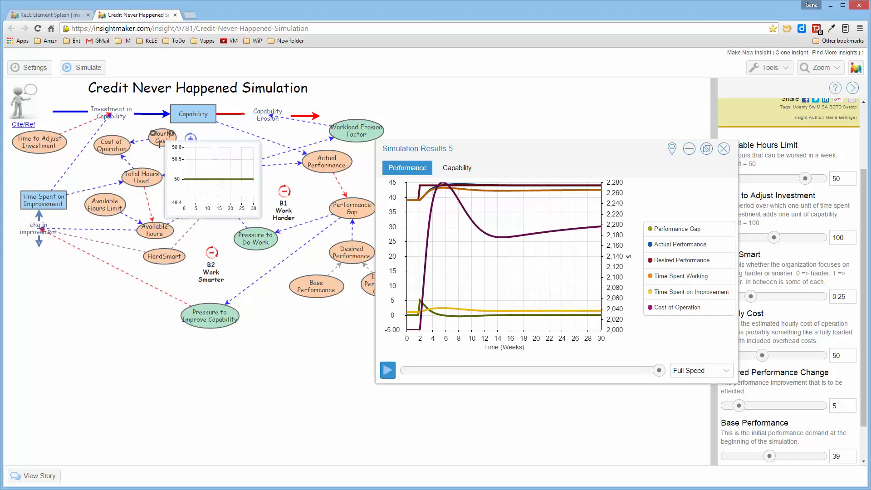
pyautogui.moveTo(144, 174)
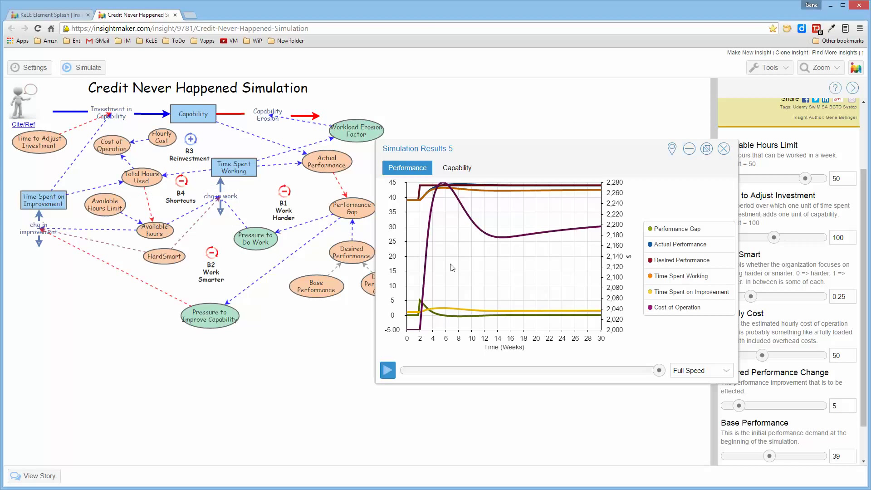
# Move the results window left, raise HardSmart to 0.9, and cut Available Hours Limit from 50 to 41
pyautogui.moveTo(604, 149); pyautogui.dragTo(522, 146)
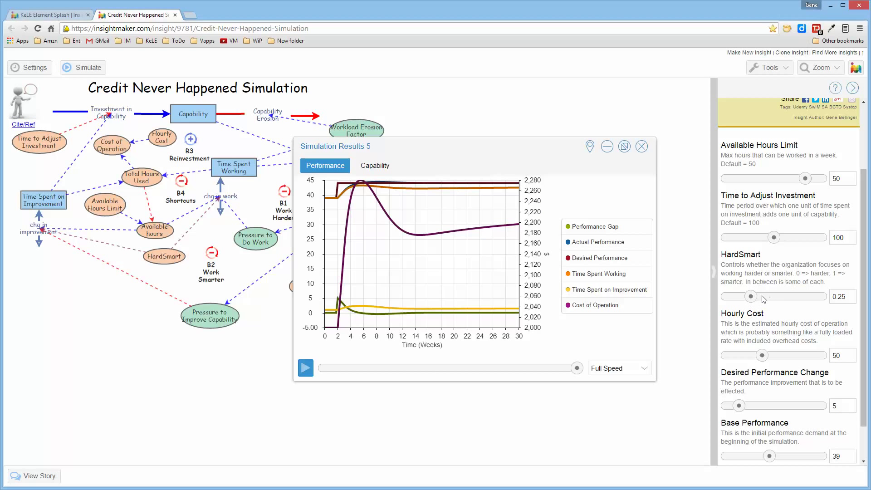
pyautogui.moveTo(756, 299); pyautogui.dragTo(812, 298)
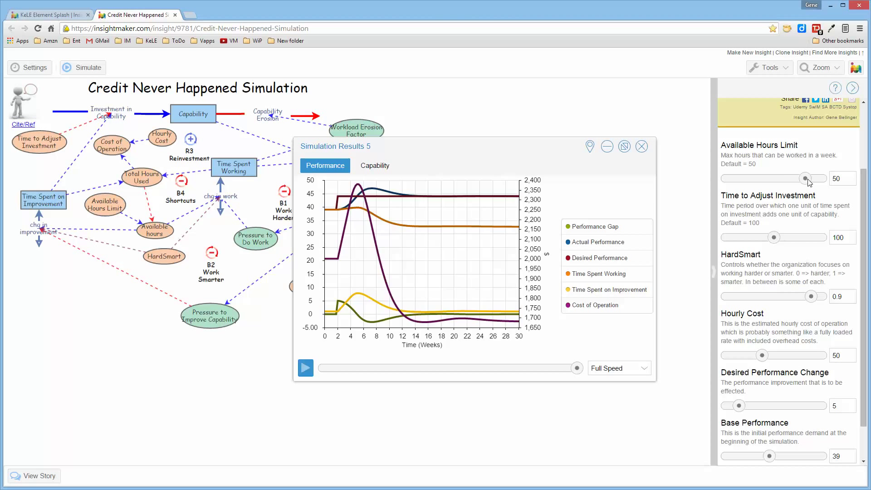
pyautogui.moveTo(806, 179); pyautogui.dragTo(791, 179)
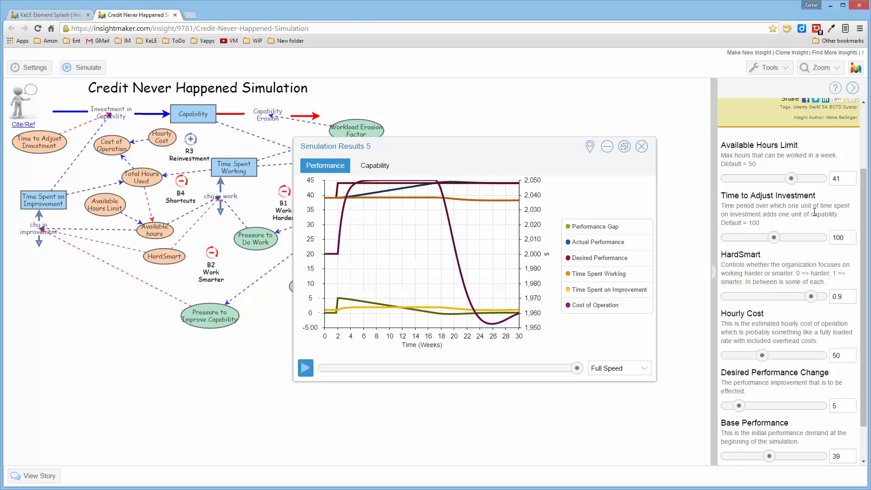